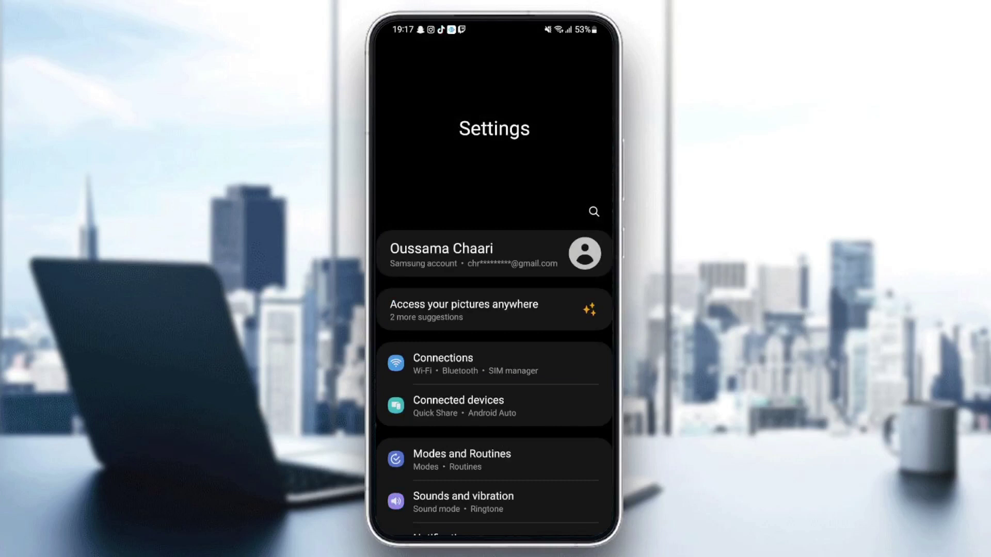
{"action": "scroll", "coordinate": [494, 326], "scroll_direction": "down", "scroll_amount": 2}
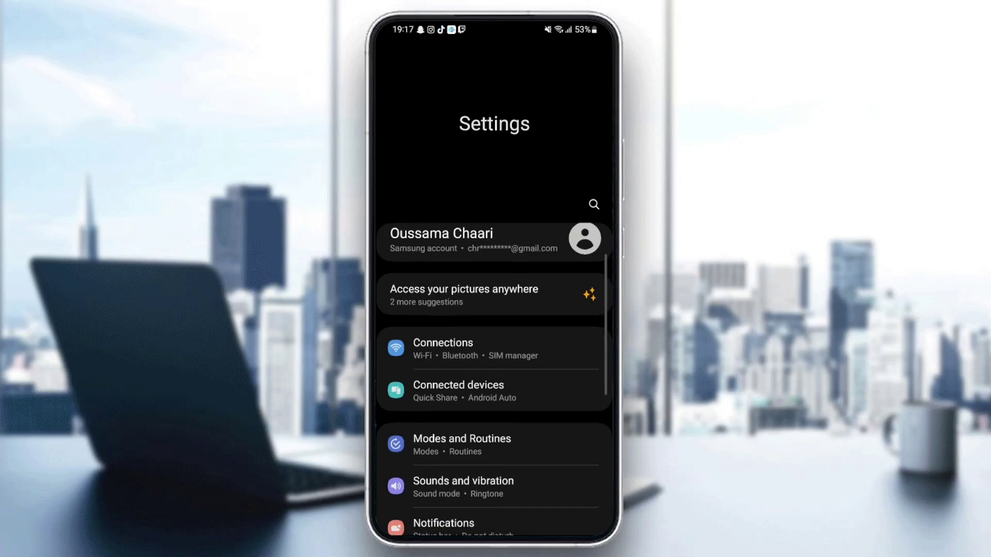
{"action": "scroll", "coordinate": [494, 325], "scroll_direction": "down", "scroll_amount": 3}
{"action": "scroll", "coordinate": [495, 325], "scroll_direction": "down", "scroll_amount": 3}
{"action": "scroll", "coordinate": [495, 325], "scroll_direction": "down", "scroll_amount": 3}
{"action": "scroll", "coordinate": [494, 325], "scroll_direction": "down", "scroll_amount": 2}
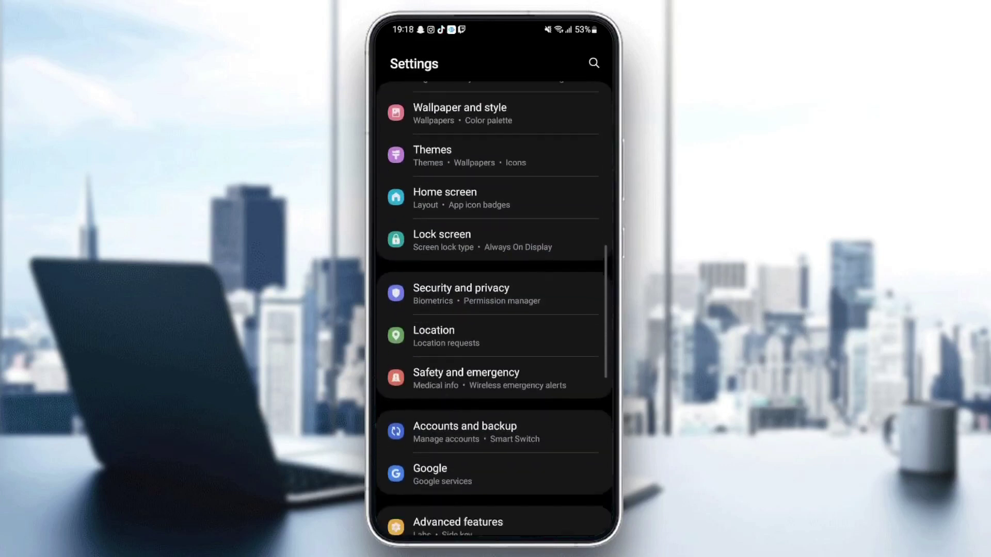
{"action": "scroll", "coordinate": [495, 325], "scroll_direction": "down", "scroll_amount": 2}
{"action": "scroll", "coordinate": [495, 325], "scroll_direction": "down", "scroll_amount": 2}
{"action": "scroll", "coordinate": [495, 325], "scroll_direction": "down", "scroll_amount": 2}
{"action": "scroll", "coordinate": [495, 325], "scroll_direction": "down", "scroll_amount": 1}
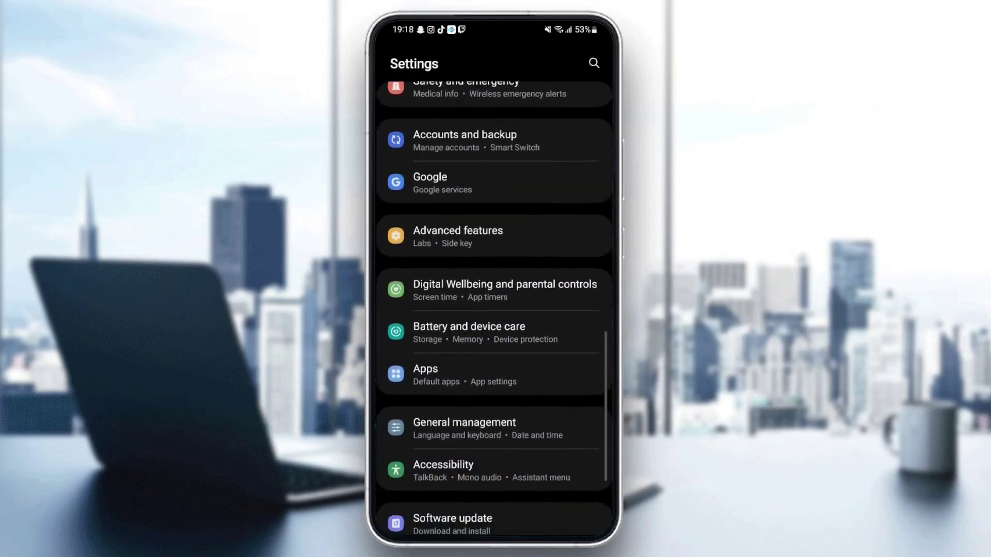
{"action": "scroll", "coordinate": [494, 326], "scroll_direction": "down", "scroll_amount": 2}
{"action": "scroll", "coordinate": [494, 326], "scroll_direction": "down", "scroll_amount": 1}
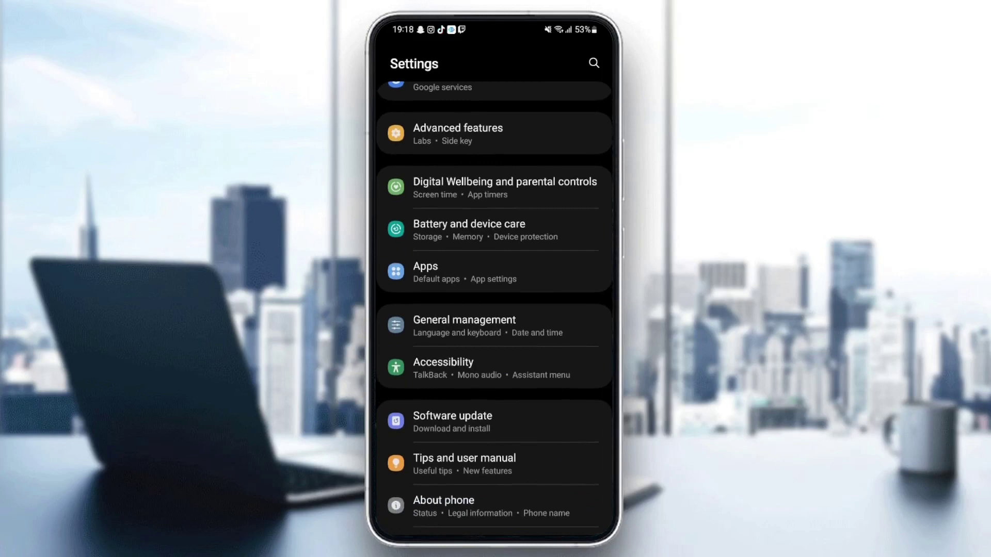
- Go into the Apps section of Android Settings showing installed apps
{"action": "left_click", "coordinate": [465, 272]}
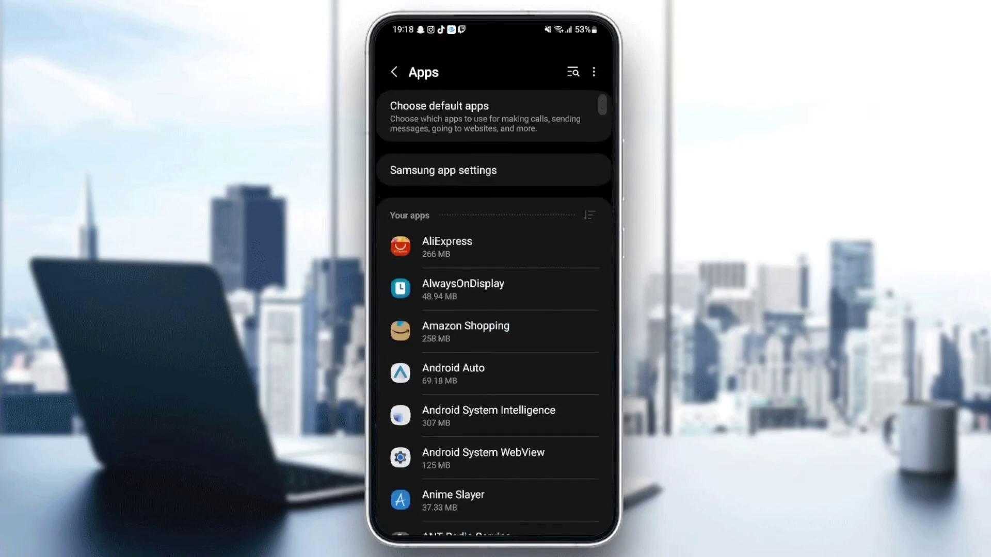
{"action": "scroll", "coordinate": [494, 310], "scroll_direction": "up", "scroll_amount": 2}
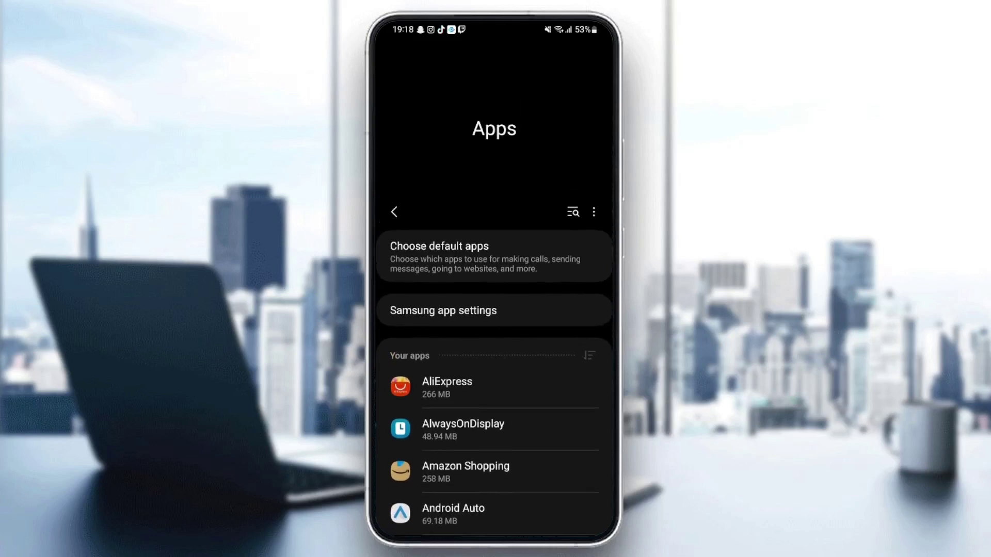
{"action": "scroll", "coordinate": [495, 310], "scroll_direction": "down", "scroll_amount": 5}
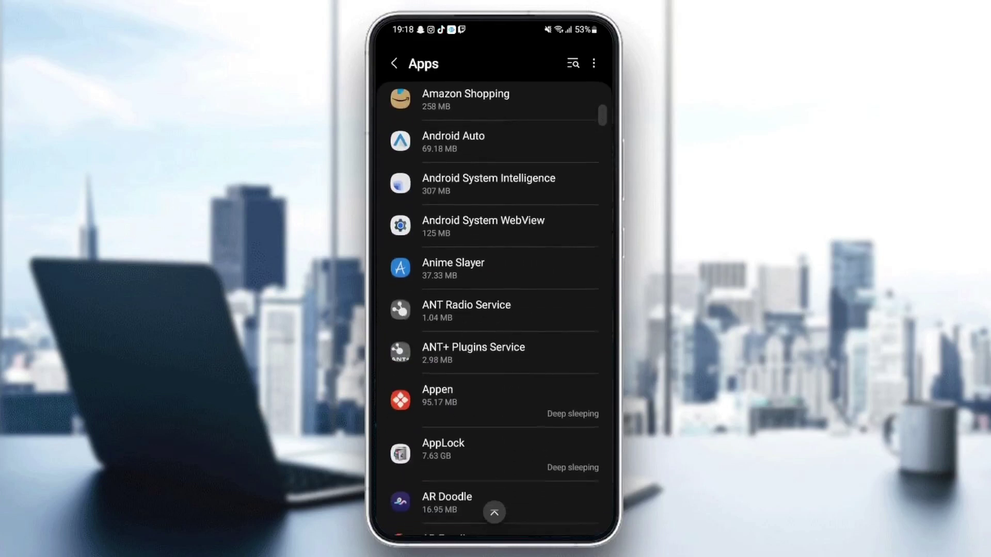
{"action": "scroll", "coordinate": [495, 310], "scroll_direction": "down", "scroll_amount": 2}
{"action": "scroll", "coordinate": [494, 310], "scroll_direction": "down", "scroll_amount": 1}
{"action": "scroll", "coordinate": [495, 310], "scroll_direction": "down", "scroll_amount": 3}
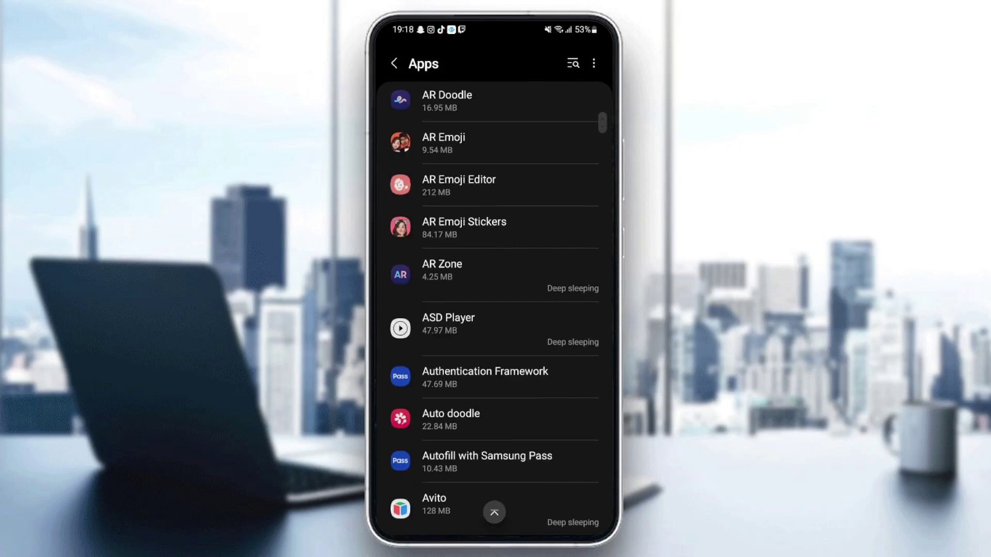
{"action": "scroll", "coordinate": [495, 310], "scroll_direction": "down", "scroll_amount": 2}
{"action": "scroll", "coordinate": [495, 310], "scroll_direction": "down", "scroll_amount": 3}
{"action": "scroll", "coordinate": [495, 309], "scroll_direction": "down", "scroll_amount": 2}
{"action": "scroll", "coordinate": [495, 310], "scroll_direction": "down", "scroll_amount": 3}
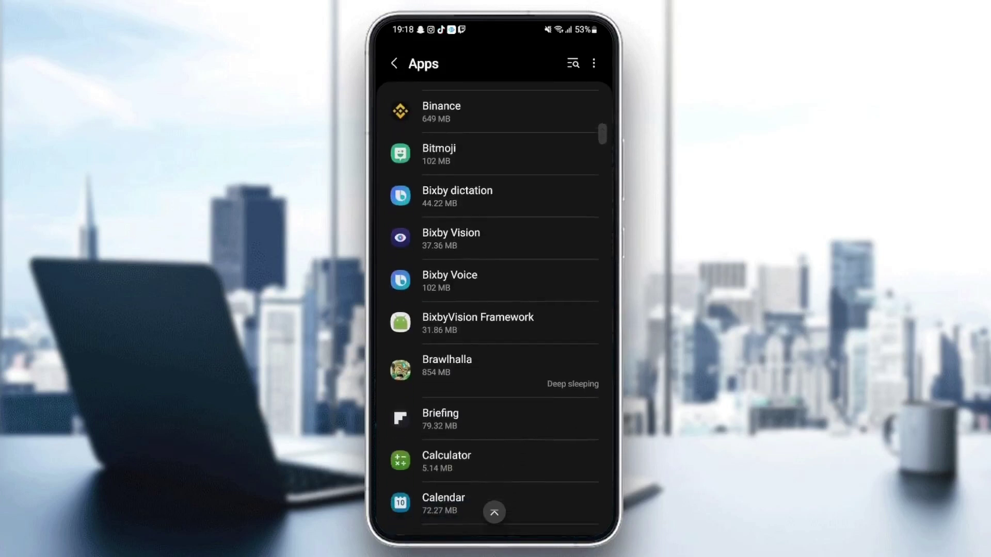
{"action": "scroll", "coordinate": [495, 309], "scroll_direction": "down", "scroll_amount": 3}
{"action": "scroll", "coordinate": [495, 310], "scroll_direction": "down", "scroll_amount": 3}
{"action": "scroll", "coordinate": [495, 310], "scroll_direction": "down", "scroll_amount": 3}
{"action": "scroll", "coordinate": [495, 310], "scroll_direction": "down", "scroll_amount": 3}
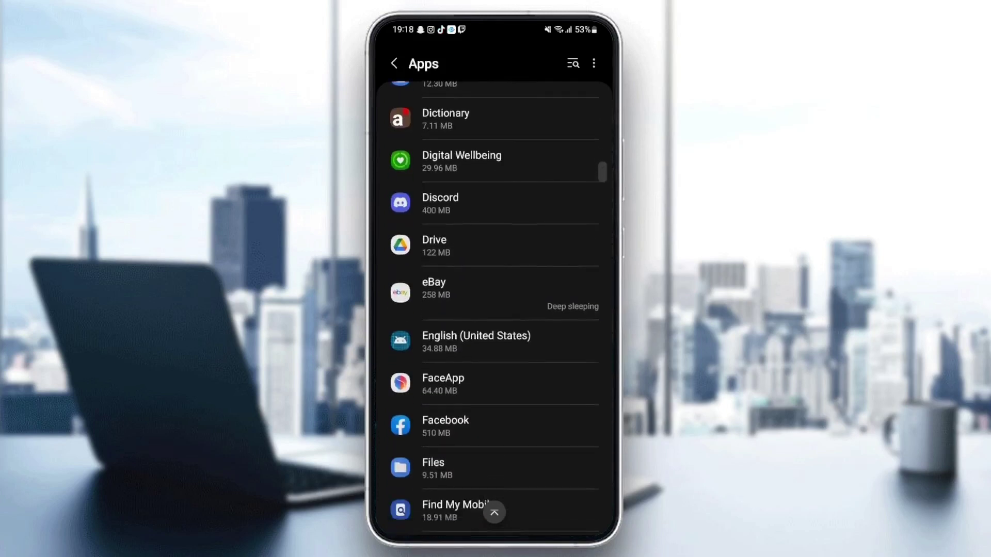
{"action": "scroll", "coordinate": [495, 309], "scroll_direction": "down", "scroll_amount": 2}
{"action": "scroll", "coordinate": [494, 310], "scroll_direction": "down", "scroll_amount": 3}
{"action": "scroll", "coordinate": [495, 310], "scroll_direction": "down", "scroll_amount": 2}
{"action": "scroll", "coordinate": [495, 309], "scroll_direction": "down", "scroll_amount": 2}
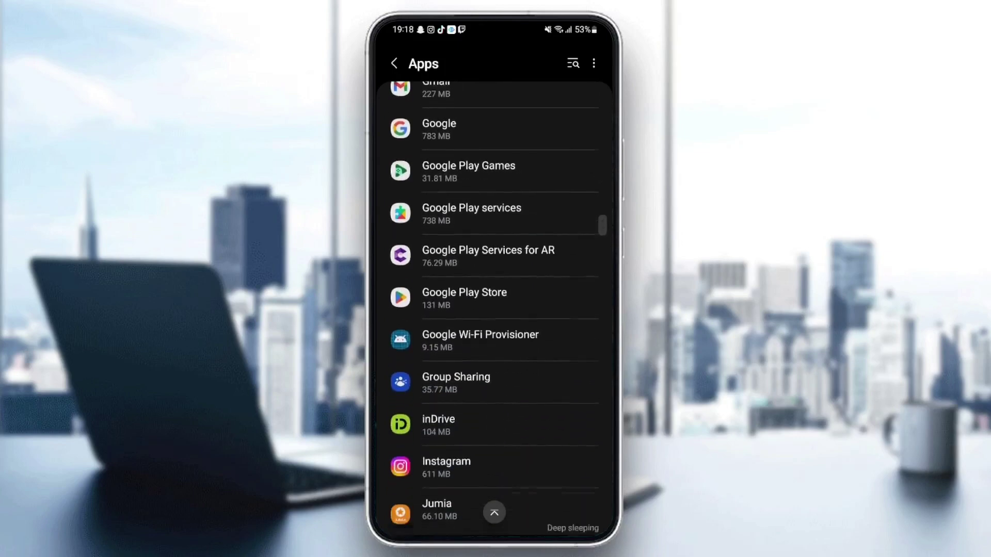
{"action": "scroll", "coordinate": [495, 310], "scroll_direction": "down", "scroll_amount": 3}
{"action": "scroll", "coordinate": [494, 310], "scroll_direction": "down", "scroll_amount": 3}
{"action": "scroll", "coordinate": [495, 310], "scroll_direction": "down", "scroll_amount": 3}
{"action": "scroll", "coordinate": [495, 309], "scroll_direction": "down", "scroll_amount": 3}
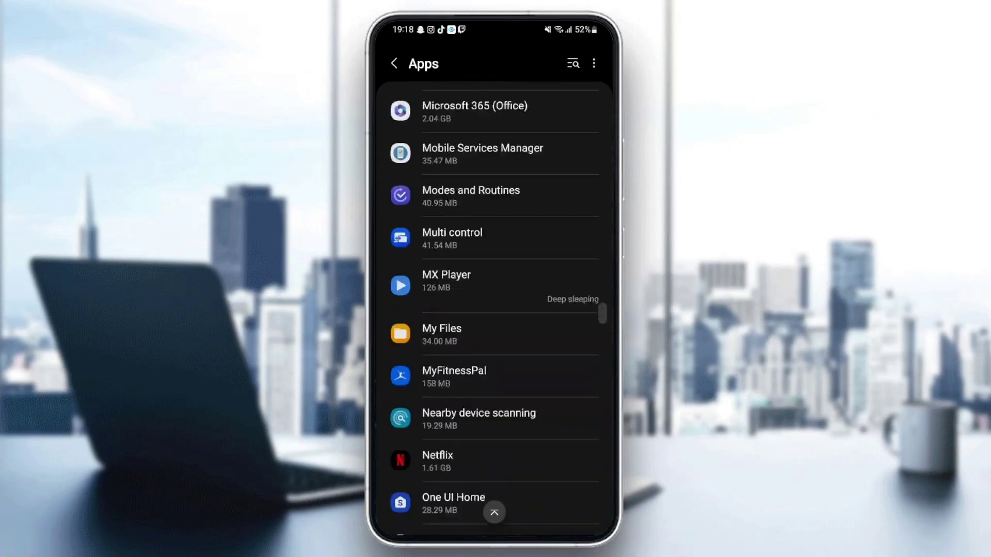
{"action": "scroll", "coordinate": [494, 310], "scroll_direction": "down", "scroll_amount": 2}
{"action": "scroll", "coordinate": [495, 310], "scroll_direction": "down", "scroll_amount": 3}
{"action": "scroll", "coordinate": [494, 310], "scroll_direction": "down", "scroll_amount": 3}
{"action": "scroll", "coordinate": [494, 309], "scroll_direction": "down", "scroll_amount": 3}
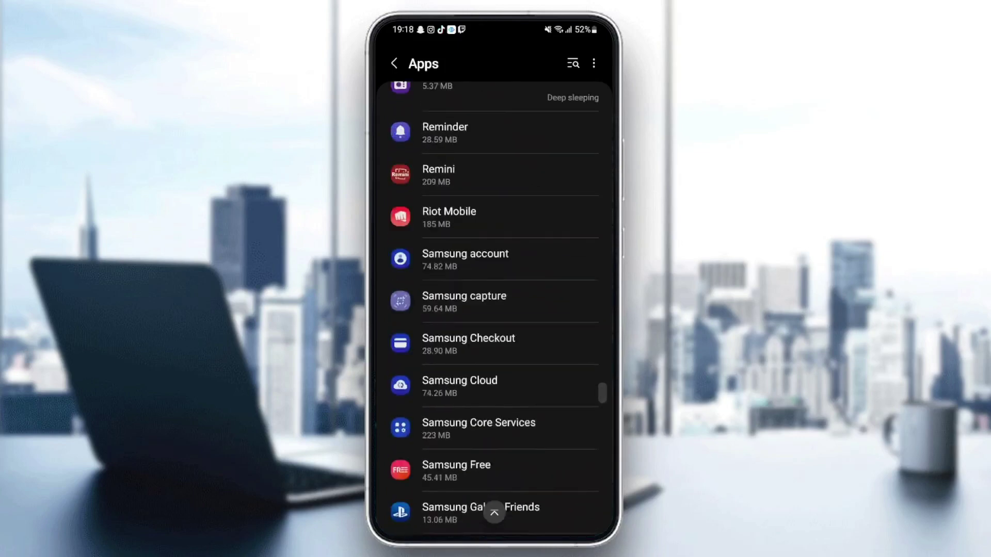
{"action": "scroll", "coordinate": [495, 310], "scroll_direction": "down", "scroll_amount": 3}
{"action": "scroll", "coordinate": [495, 310], "scroll_direction": "down", "scroll_amount": 3}
{"action": "scroll", "coordinate": [494, 309], "scroll_direction": "down", "scroll_amount": 3}
{"action": "scroll", "coordinate": [494, 310], "scroll_direction": "down", "scroll_amount": 3}
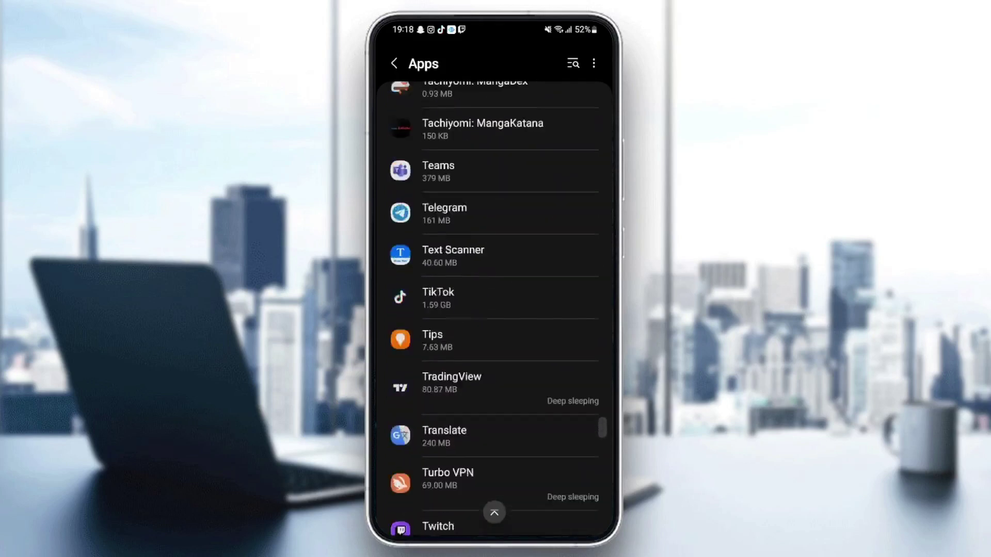
{"action": "scroll", "coordinate": [495, 310], "scroll_direction": "down", "scroll_amount": 3}
{"action": "scroll", "coordinate": [494, 309], "scroll_direction": "up", "scroll_amount": 1}
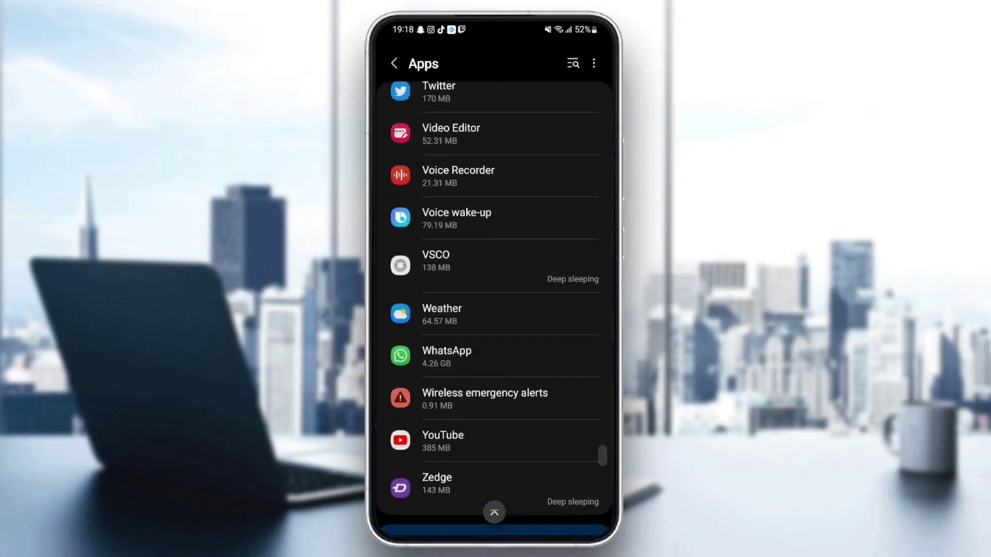
- Show WhatsApp's App info page from the installed apps list
{"action": "left_click", "coordinate": [447, 355]}
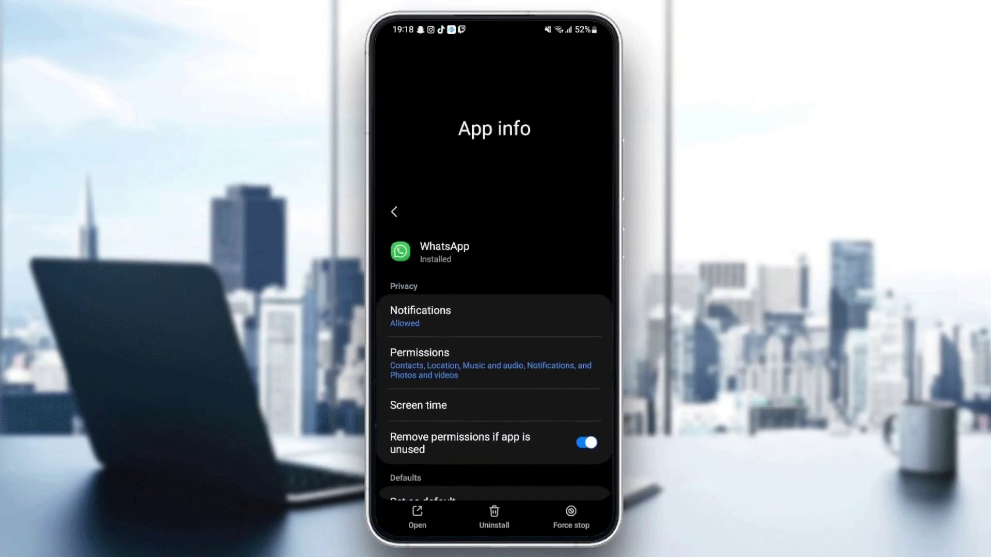
{"action": "scroll", "coordinate": [494, 309], "scroll_direction": "down", "scroll_amount": 5}
{"action": "scroll", "coordinate": [494, 310], "scroll_direction": "up", "scroll_amount": 5}
{"action": "scroll", "coordinate": [495, 310], "scroll_direction": "up", "scroll_amount": 2}
{"action": "left_click", "coordinate": [421, 316]}
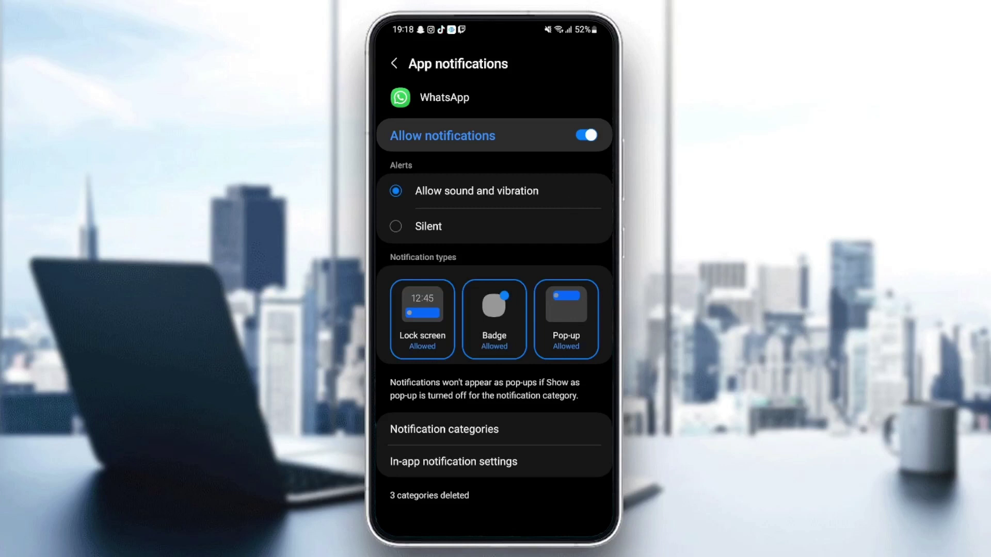
{"action": "key", "text": "Escape"}
{"action": "scroll", "coordinate": [495, 310], "scroll_direction": "down", "scroll_amount": 5}
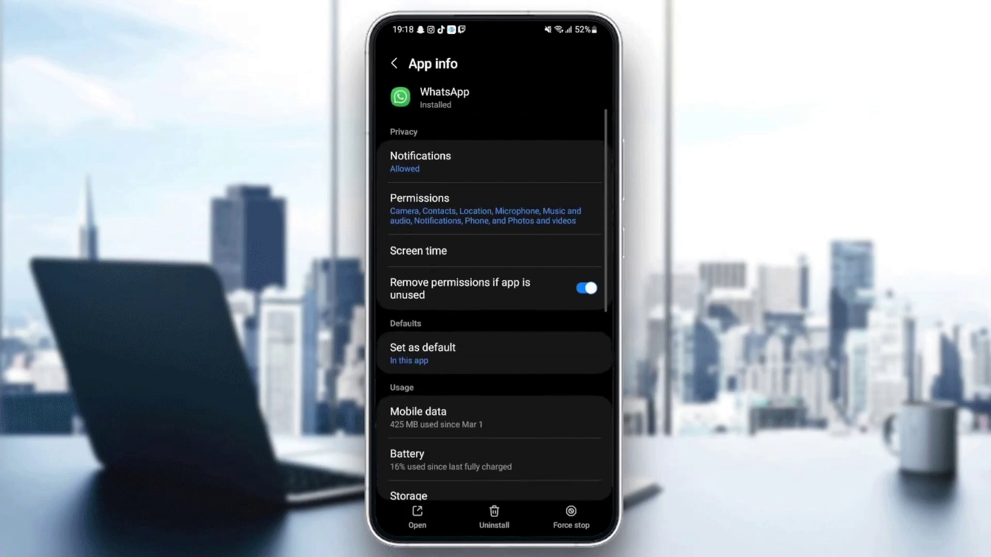
{"action": "left_click", "coordinate": [418, 208]}
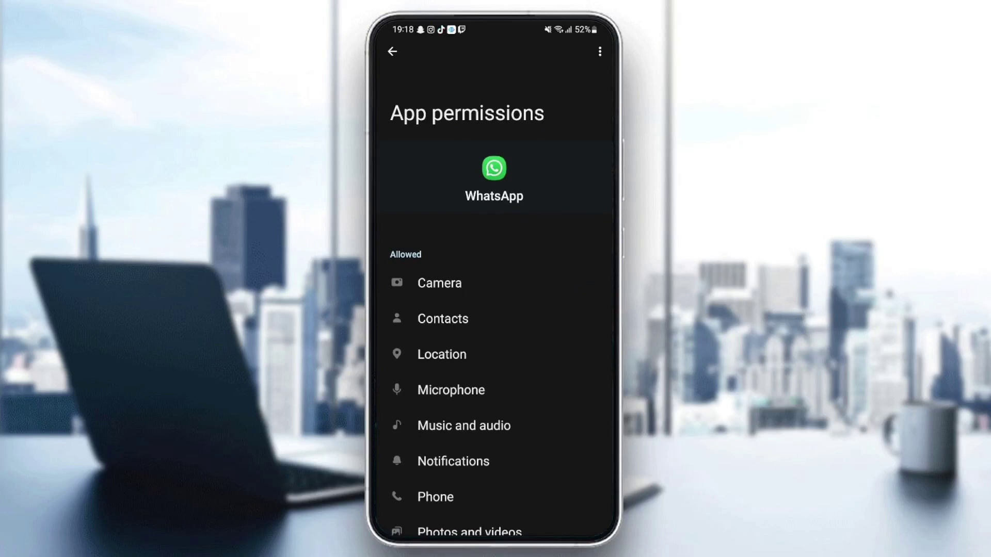
{"action": "scroll", "coordinate": [494, 310], "scroll_direction": "down", "scroll_amount": 2}
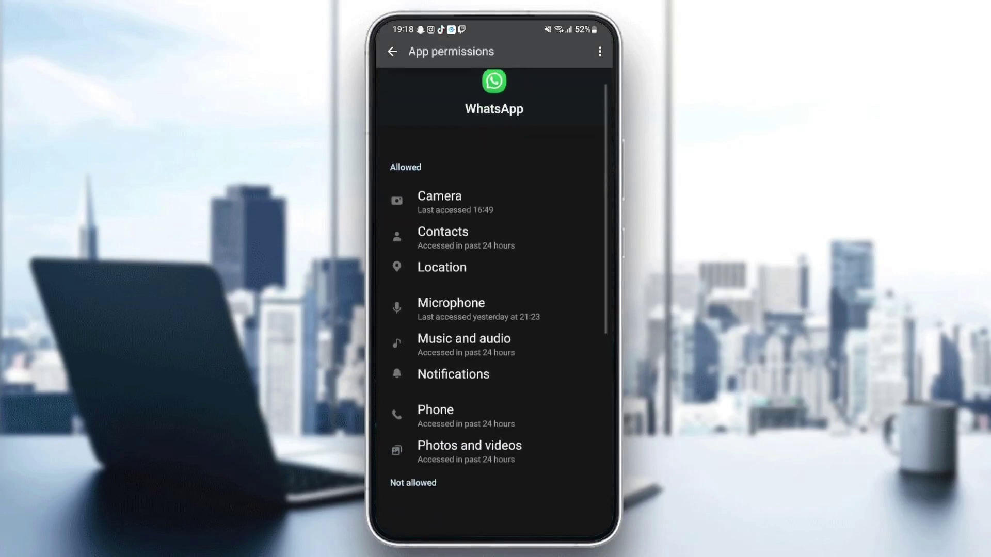
{"action": "scroll", "coordinate": [495, 309], "scroll_direction": "up", "scroll_amount": 2}
{"action": "scroll", "coordinate": [495, 311], "scroll_direction": "down", "scroll_amount": 2}
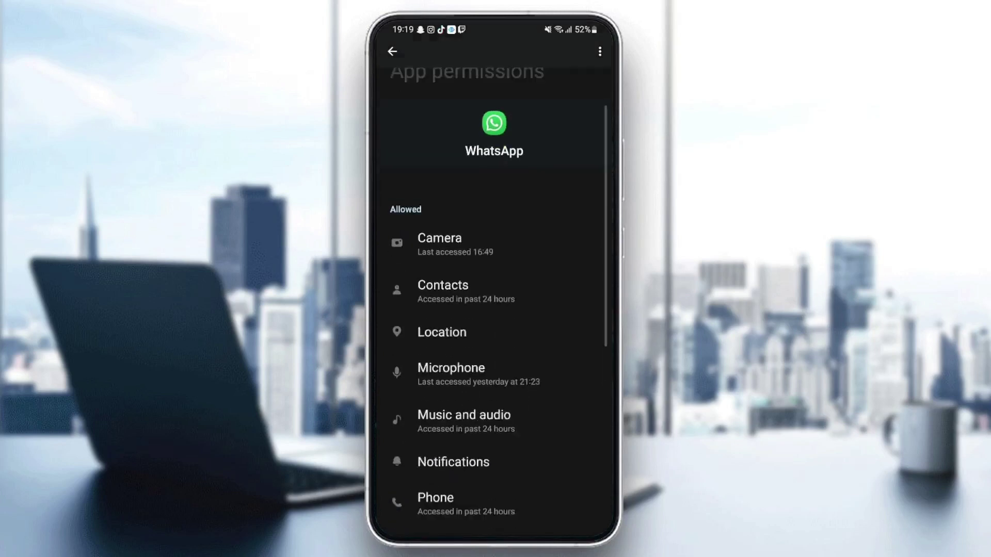
{"action": "left_click_drag", "start_coordinate": [612, 250], "coordinate": [575, 251]}
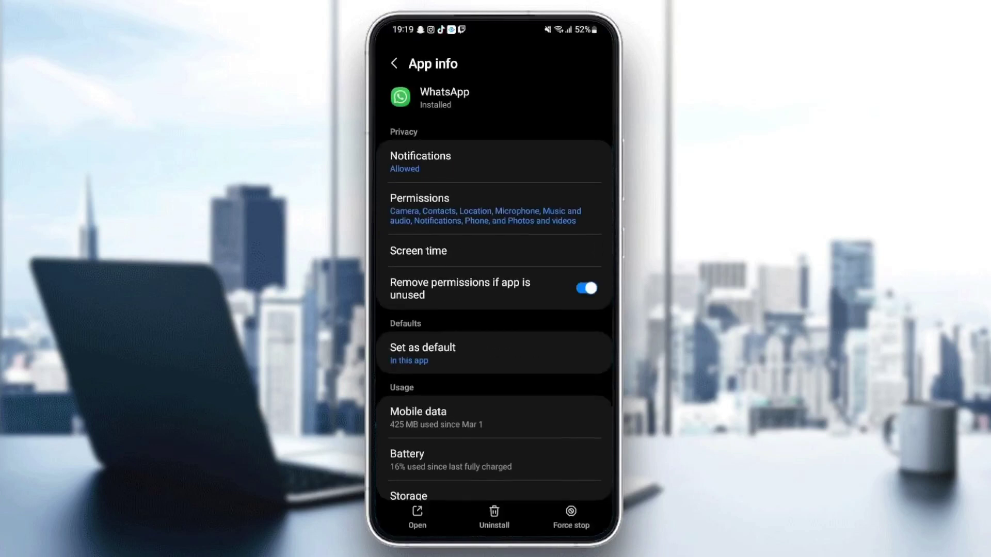
{"action": "scroll", "coordinate": [495, 310], "scroll_direction": "down", "scroll_amount": 2}
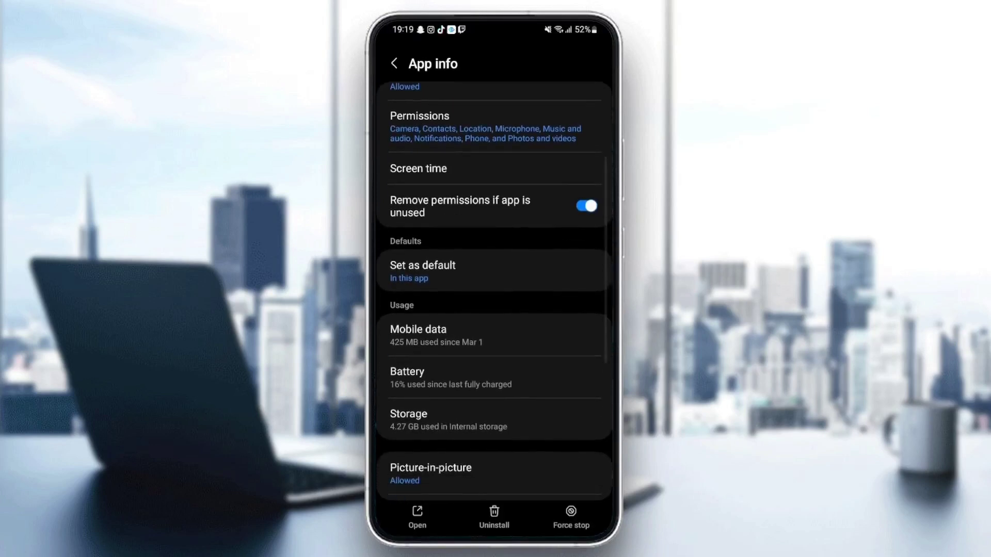
{"action": "scroll", "coordinate": [494, 310], "scroll_direction": "down", "scroll_amount": 2}
- Clear WhatsApp's cache to 0 B from its Storage page
{"action": "left_click", "coordinate": [465, 358]}
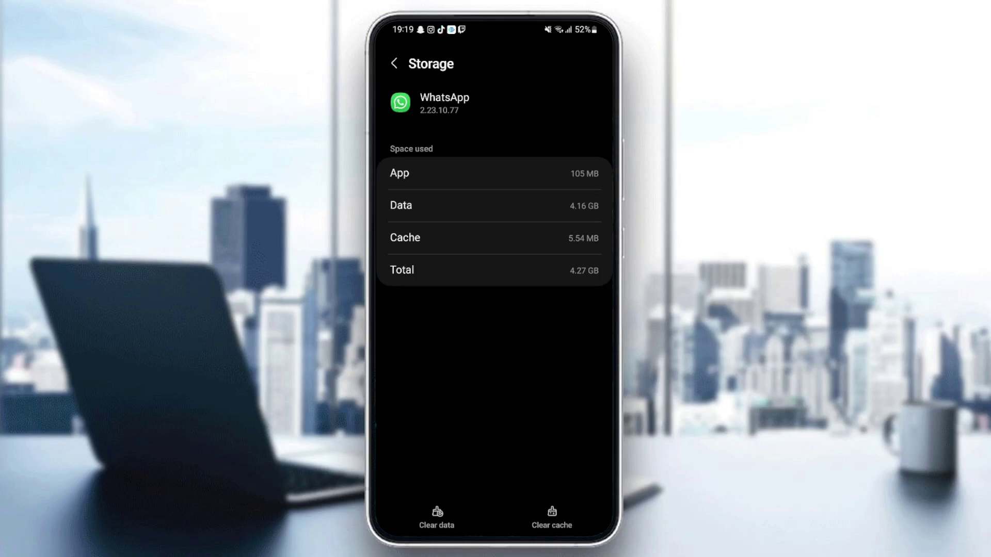
{"action": "left_click", "coordinate": [552, 517]}
- Back out of Settings to the home screen
{"action": "left_click_drag", "start_coordinate": [615, 400], "coordinate": [581, 402]}
{"action": "left_click_drag", "start_coordinate": [615, 349], "coordinate": [577, 348]}
{"action": "left_click_drag", "start_coordinate": [493, 538], "coordinate": [494, 387]}
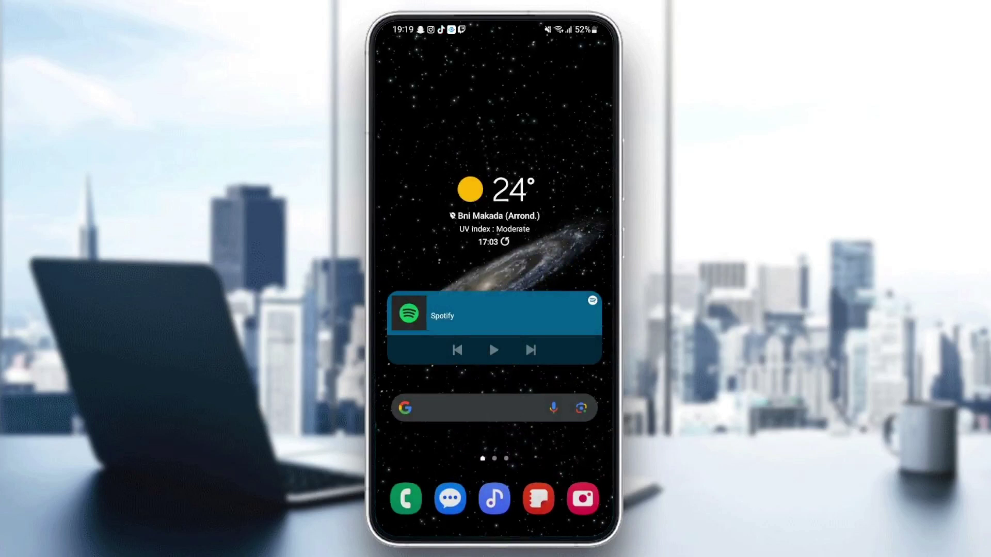
- Launch WhatsApp from the second page of the app drawer to see the Chats list
{"action": "left_click_drag", "start_coordinate": [494, 465], "coordinate": [494, 232]}
{"action": "left_click_drag", "start_coordinate": [573, 309], "coordinate": [418, 310]}
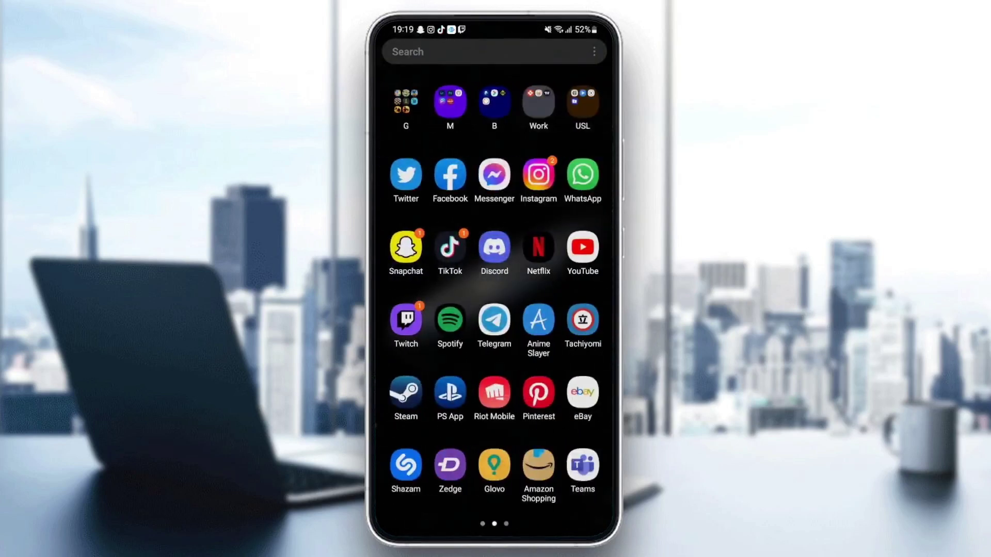
{"action": "left_click", "coordinate": [582, 175]}
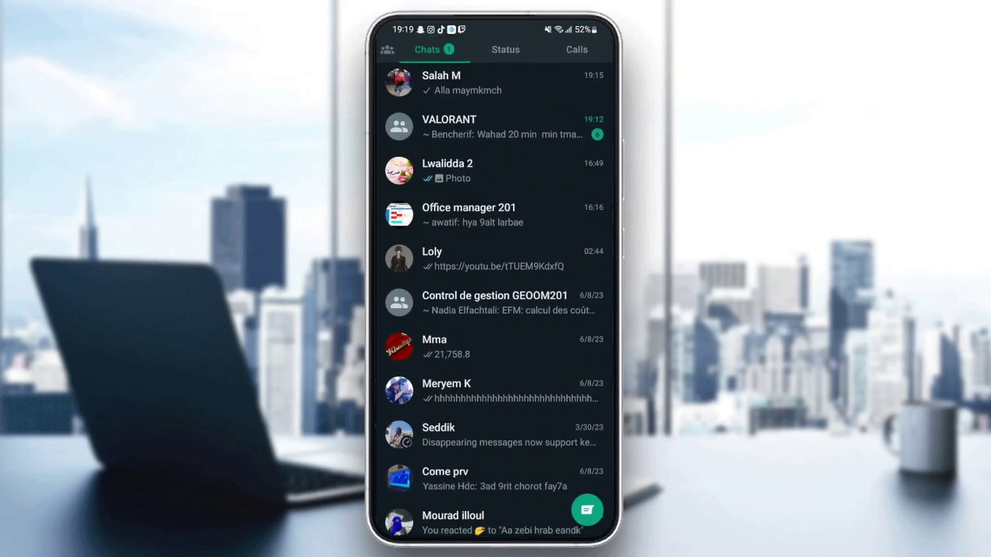